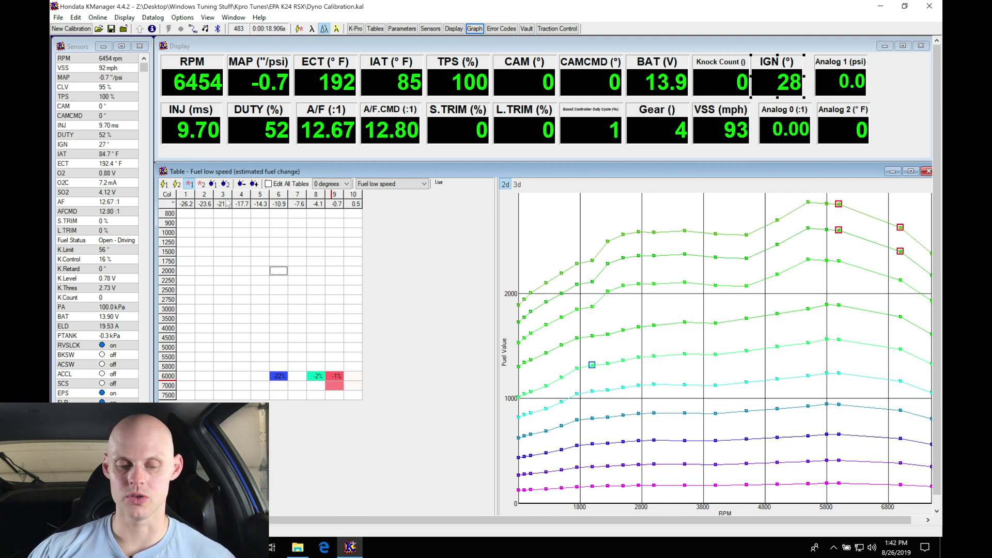
- Display the Fuel high speed table, with RPM rows 3000–11000, and its per-column fuel curve graph
left_click(201, 184)
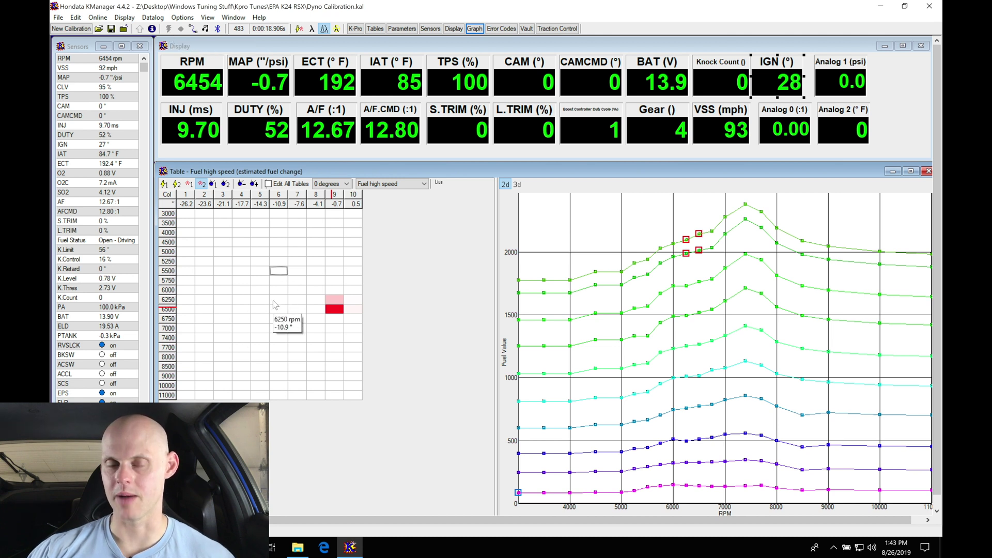
left_click(183, 17)
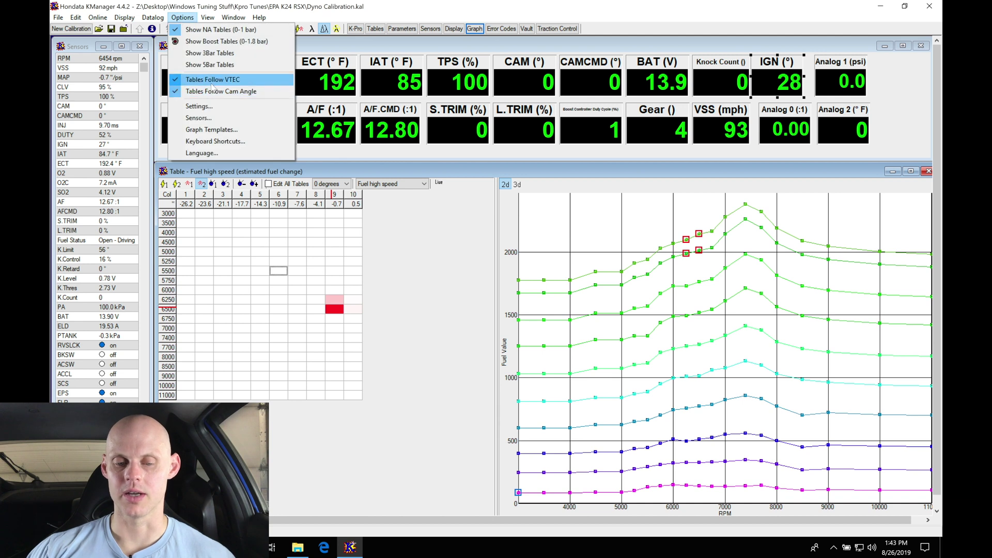
left_click(248, 256)
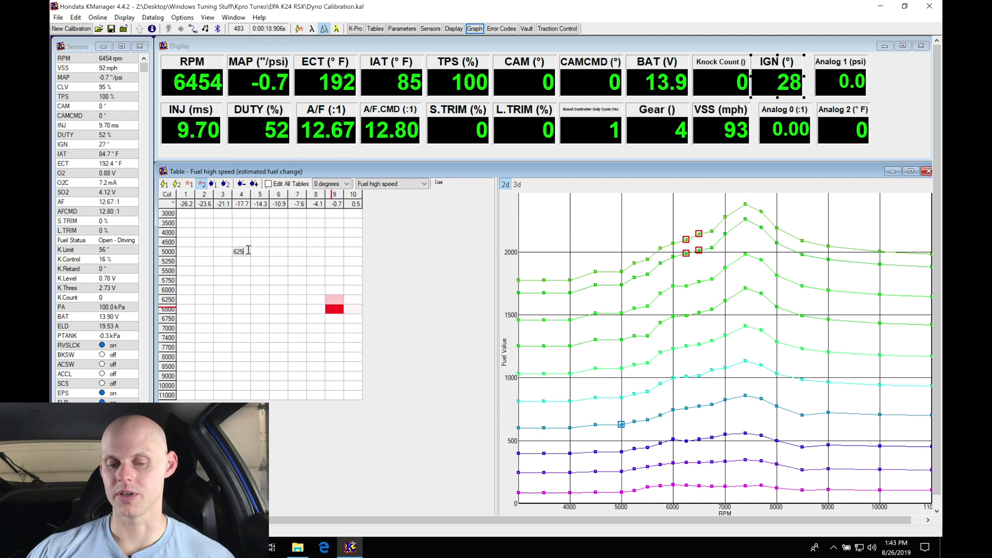
left_click(298, 271)
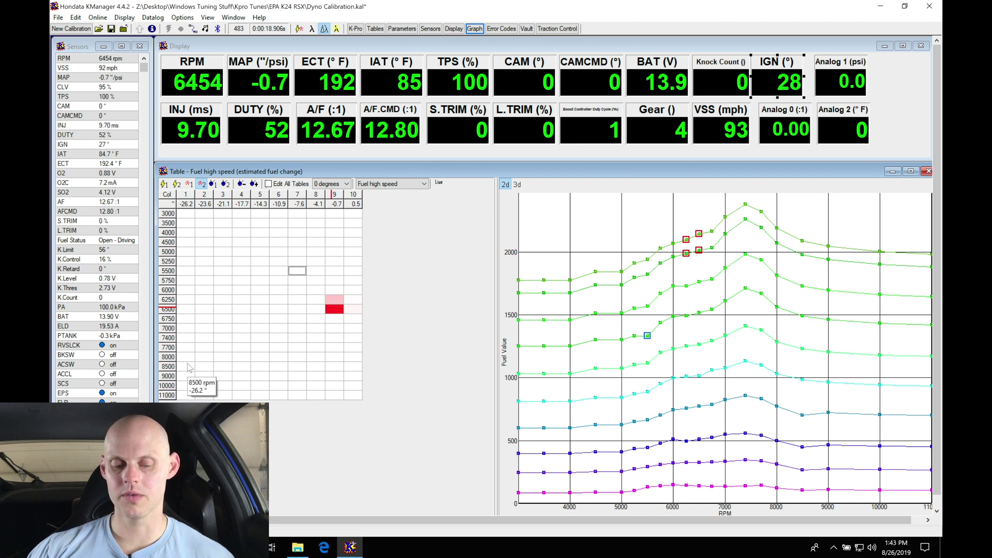
- Highlight the 9000–11000, 3000–4000 and 3500–7400 rpm rows, then show the all-zero Cam angle high speed table
left_click_drag(187, 376, 365, 411)
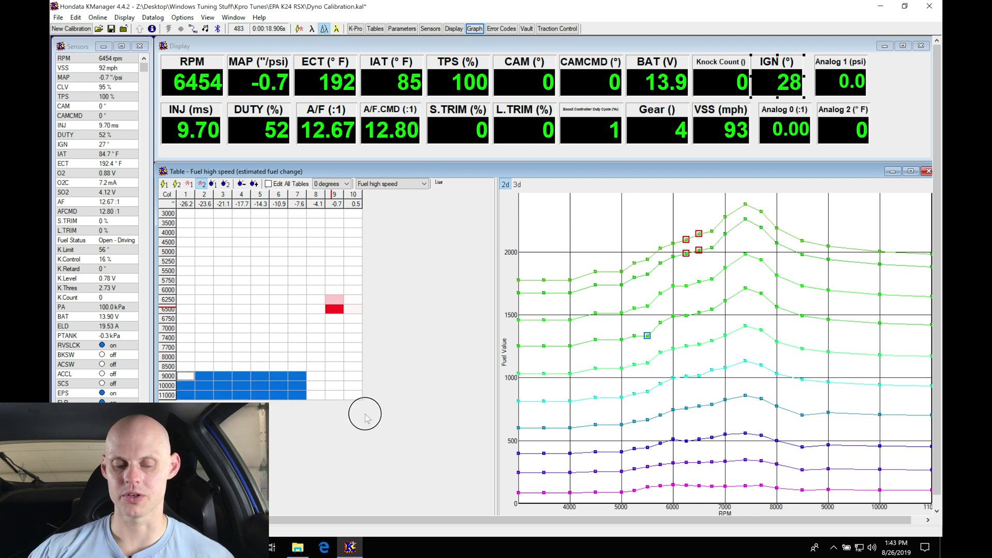
left_click(231, 279)
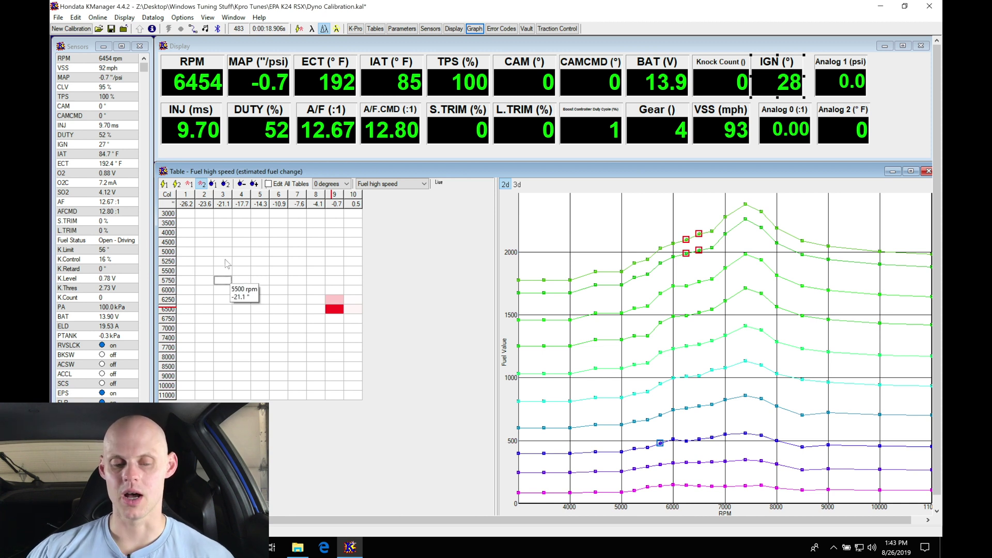
left_click_drag(186, 213, 319, 245)
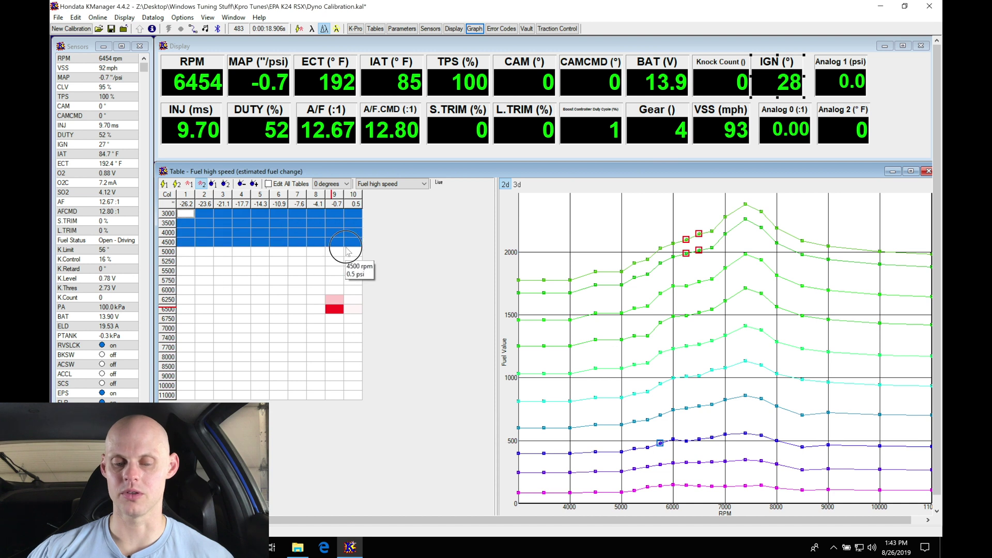
left_click(204, 270)
left_click_drag(194, 224, 351, 343)
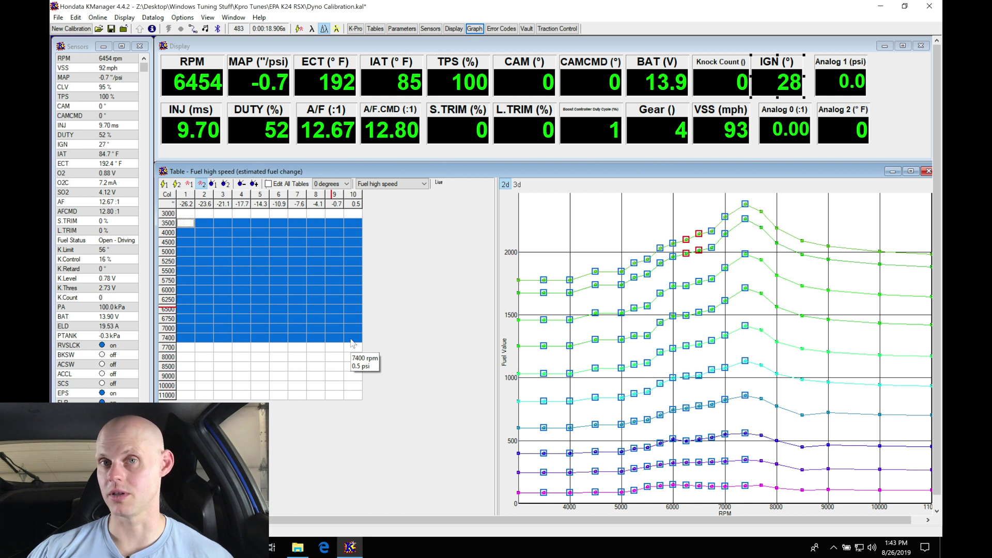
left_click(304, 302)
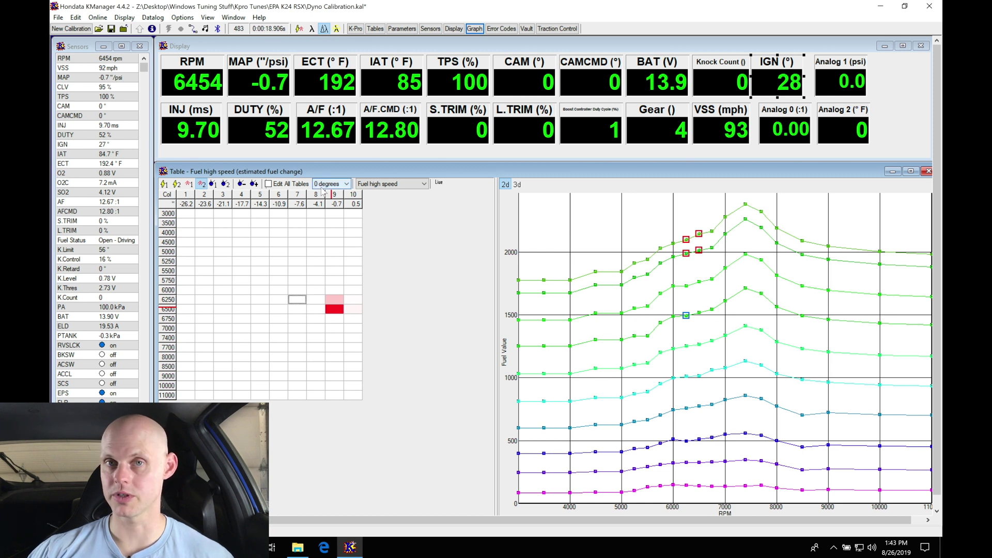
left_click(226, 184)
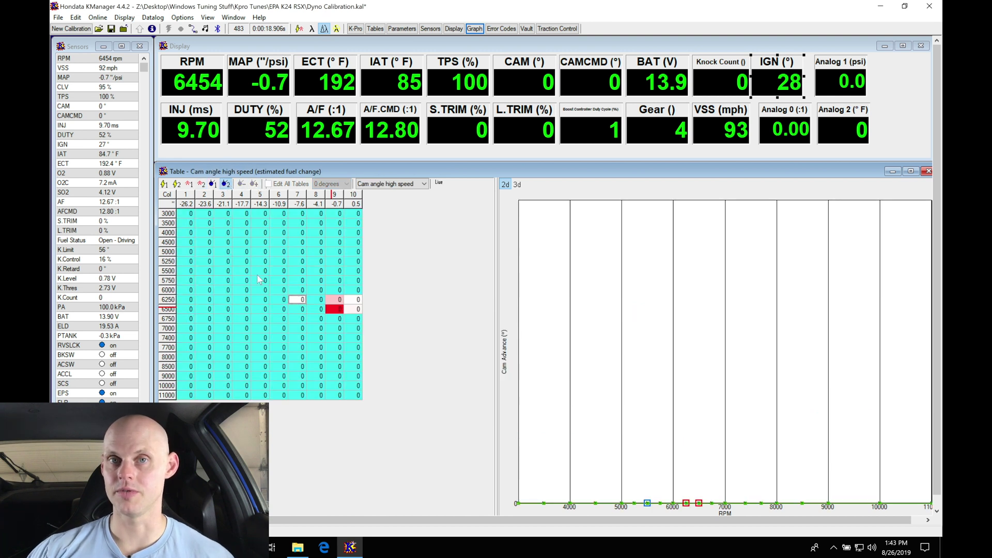
- Switch back from Cam angle high speed to the Fuel high speed table and its curves
left_click(201, 184)
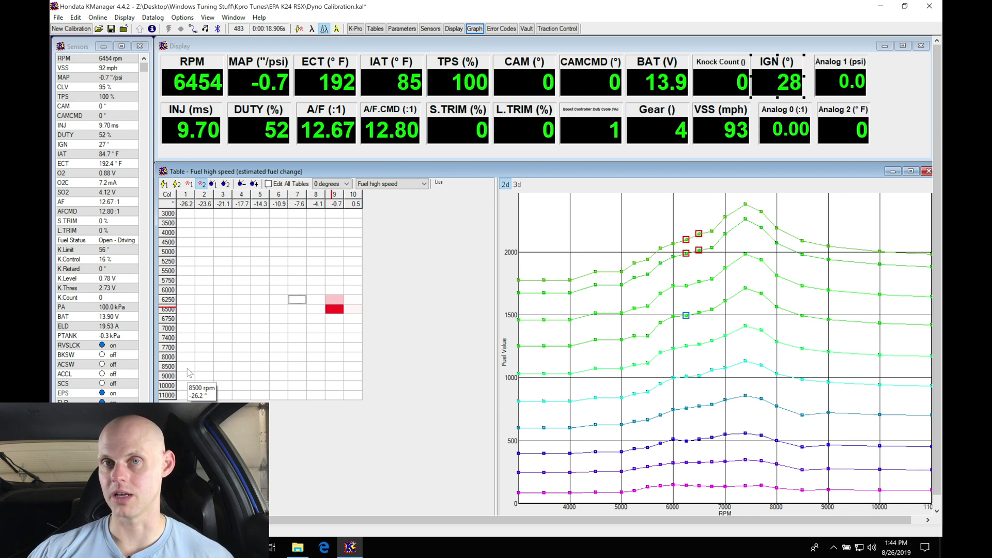
- Reindex the 8500, 9000 and 10000 rpm rows to 8100, 8200 and 8300
right_click(169, 366)
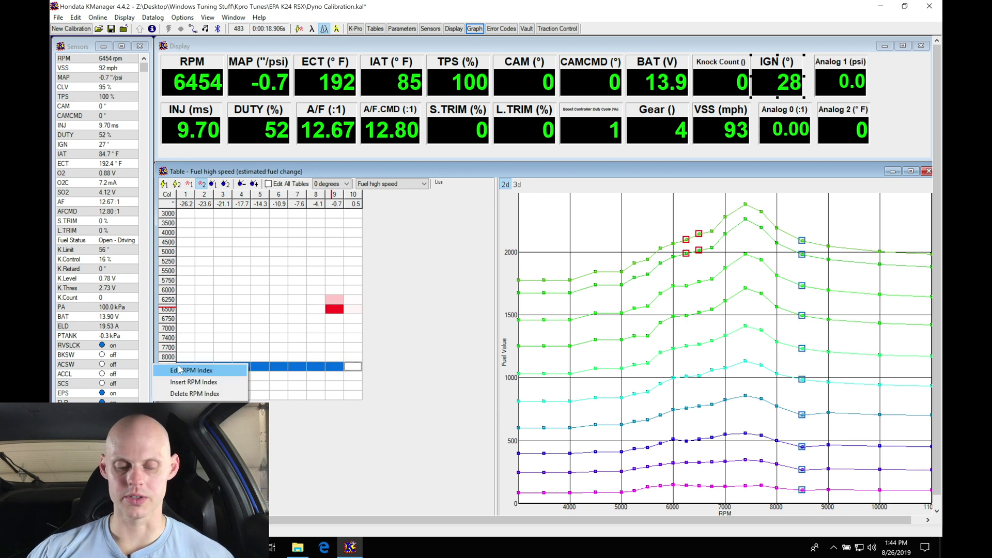
left_click(189, 371)
type("8")
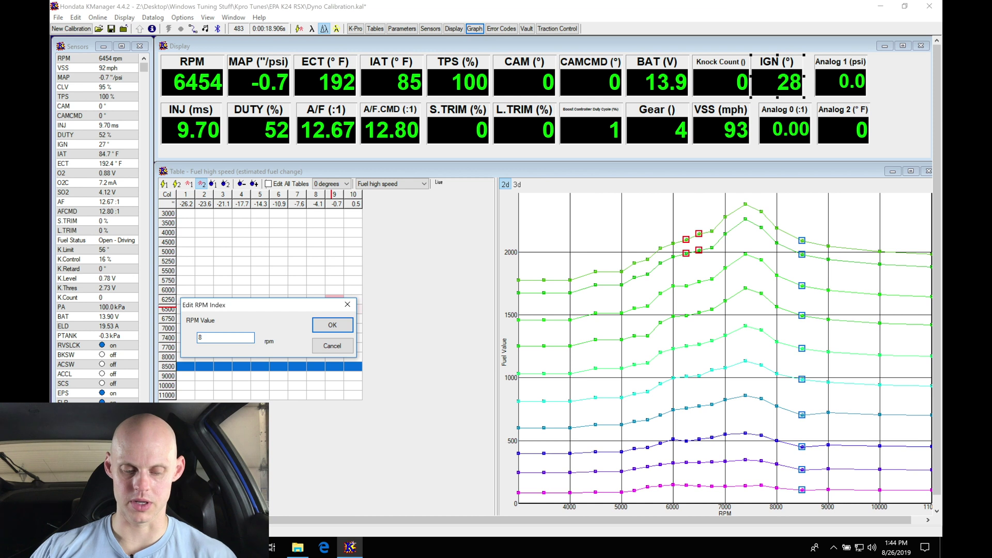
type("100")
key("Return")
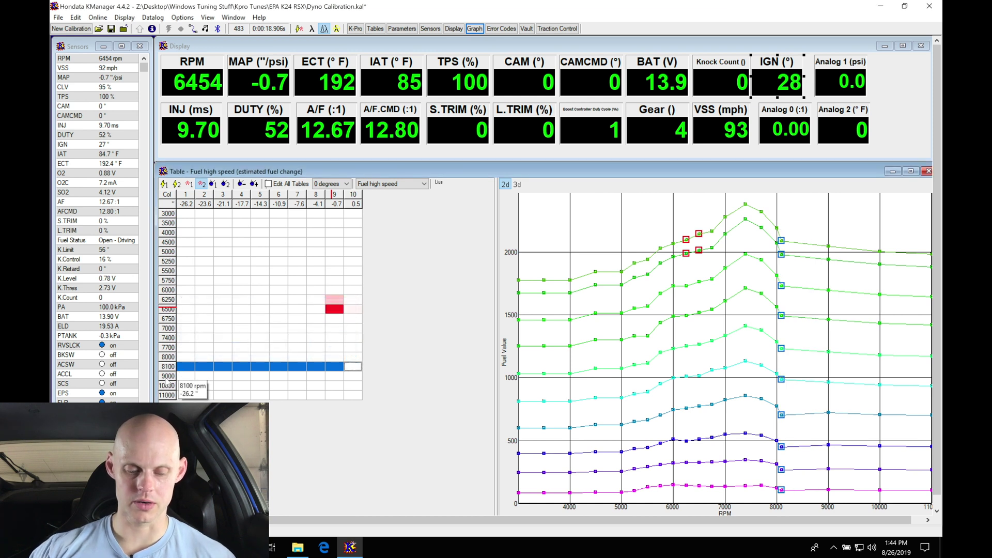
right_click(168, 376)
left_click(188, 380)
type("8200")
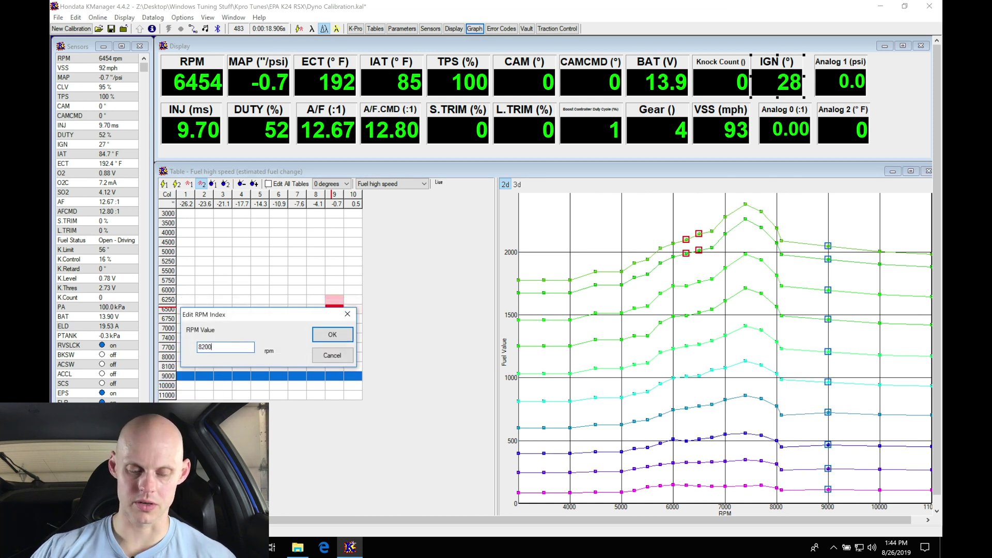
key("Return")
right_click(169, 386)
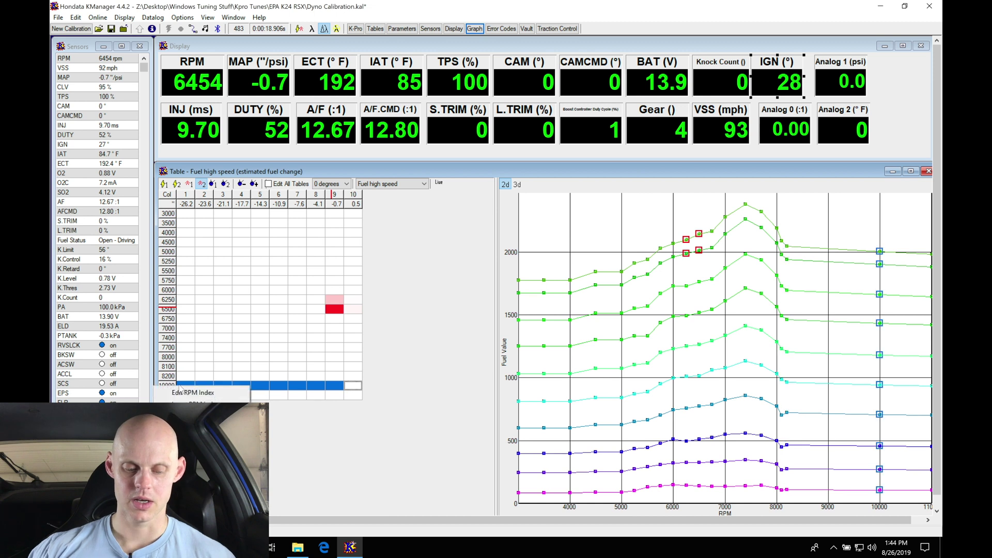
left_click(206, 388)
type("8300")
key("Return")
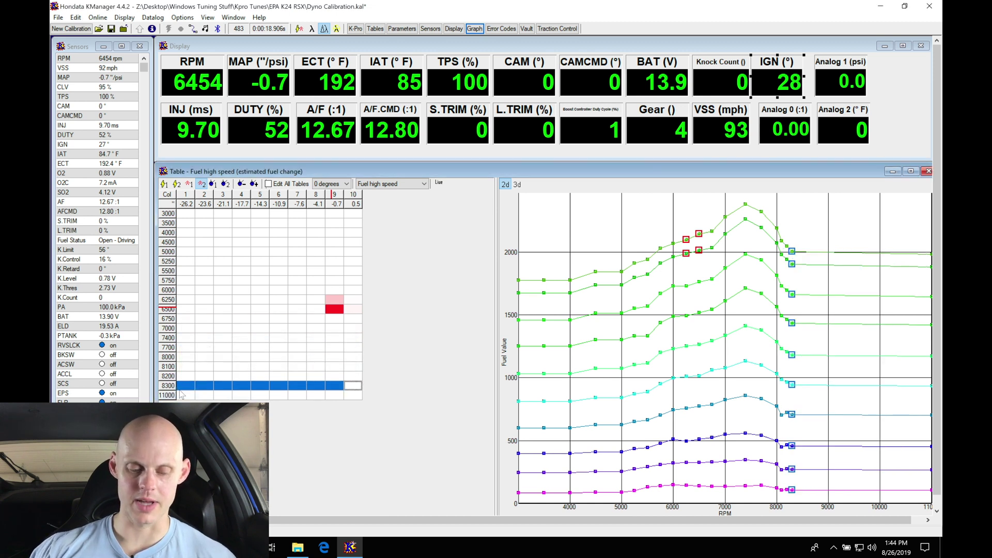
- Change the top 11000 rpm row to 8500, clearing the out-of-order rpm error
left_click(168, 396)
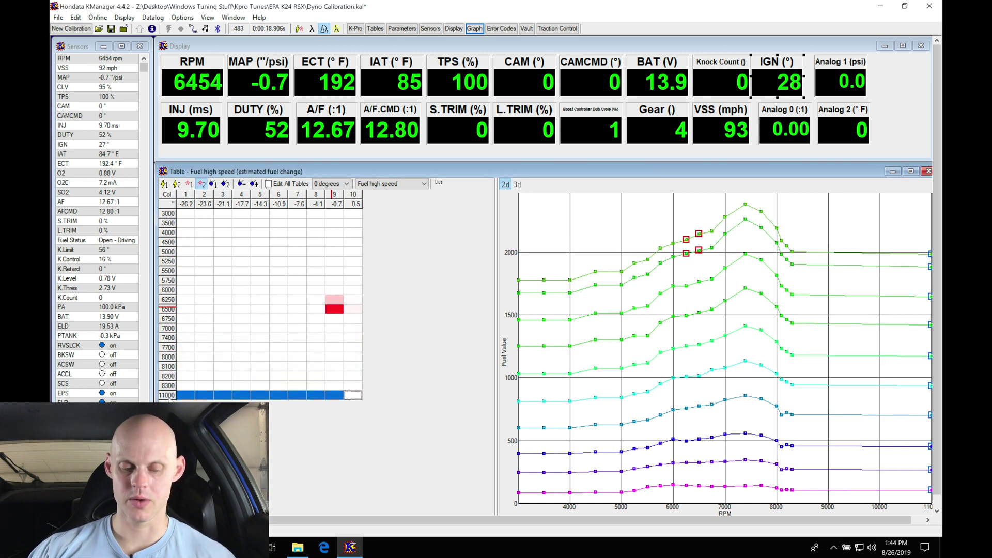
right_click(171, 397)
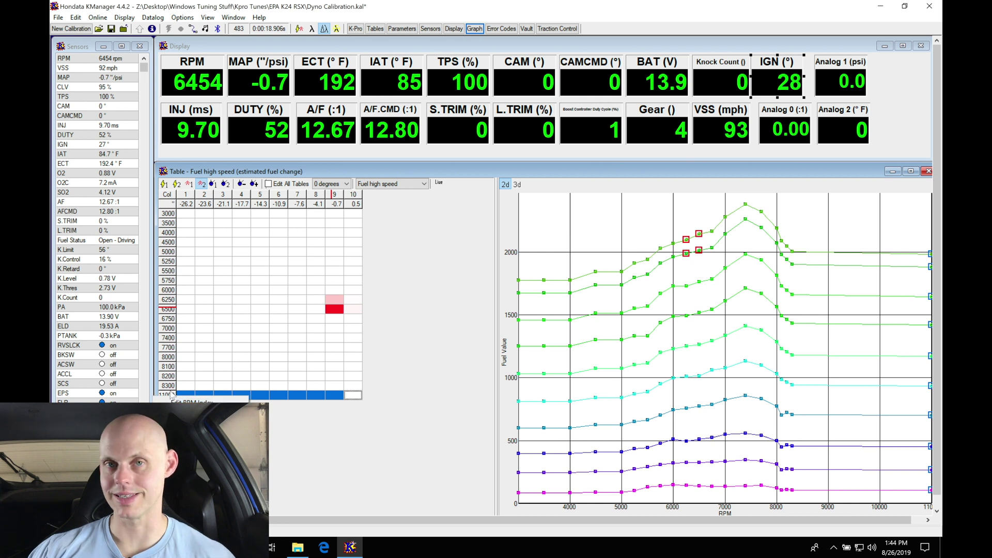
left_click(178, 402)
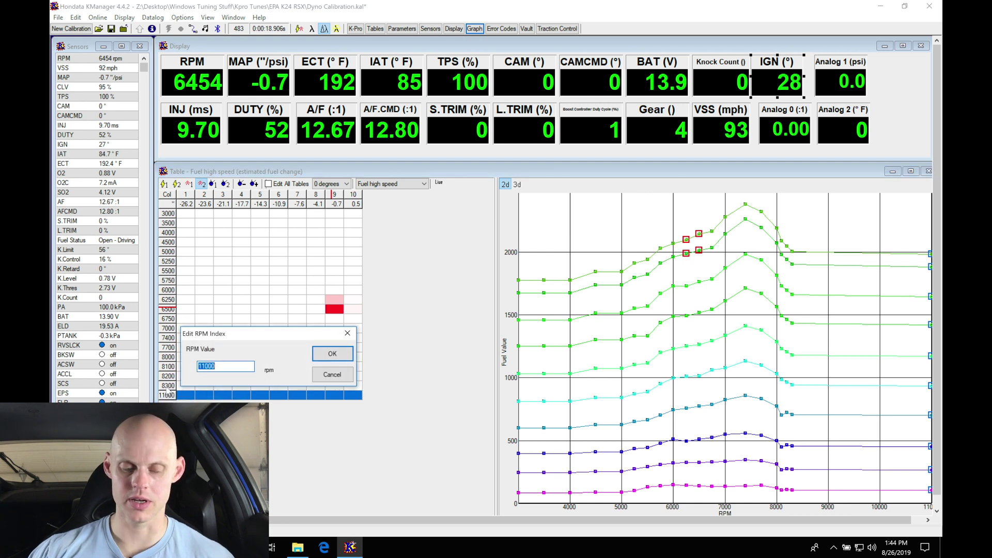
type("850")
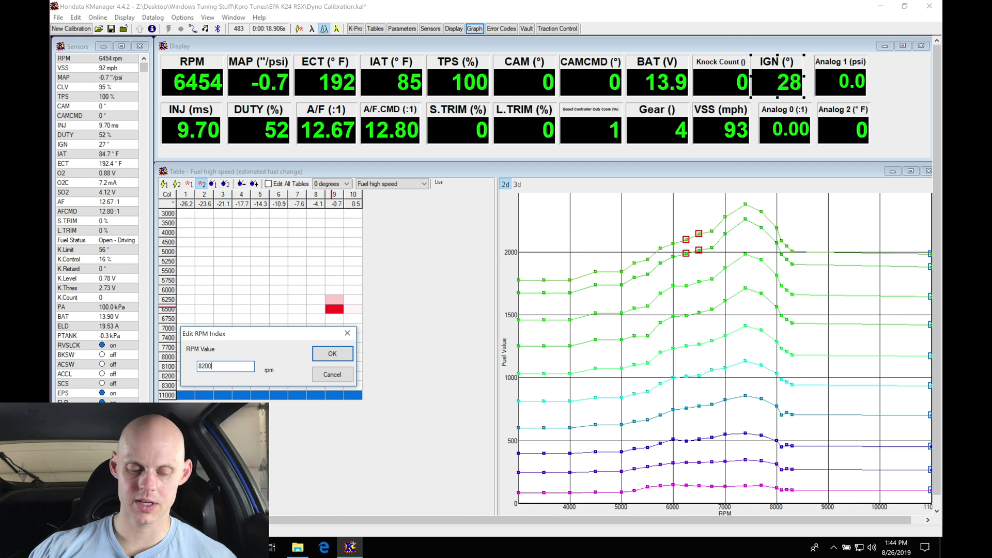
key("Return")
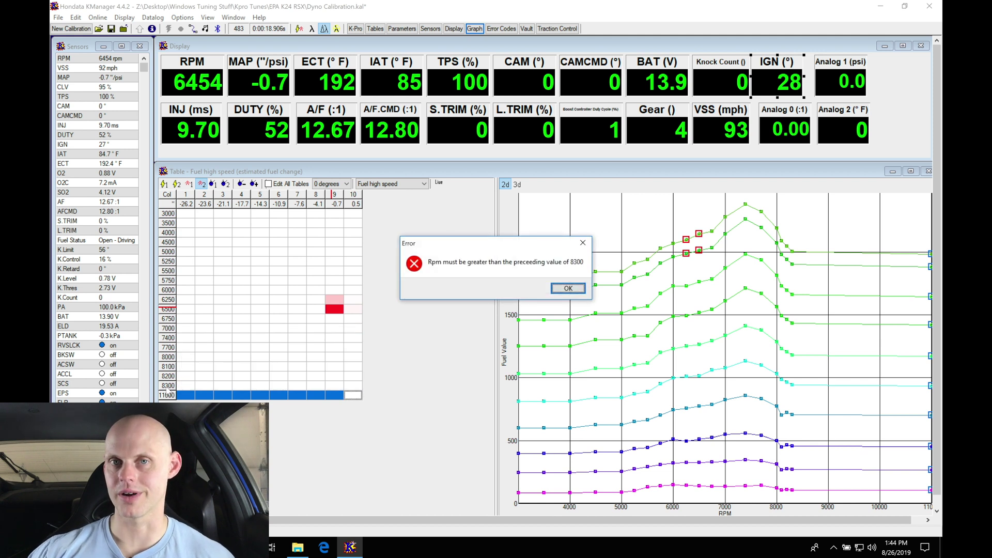
key("Return")
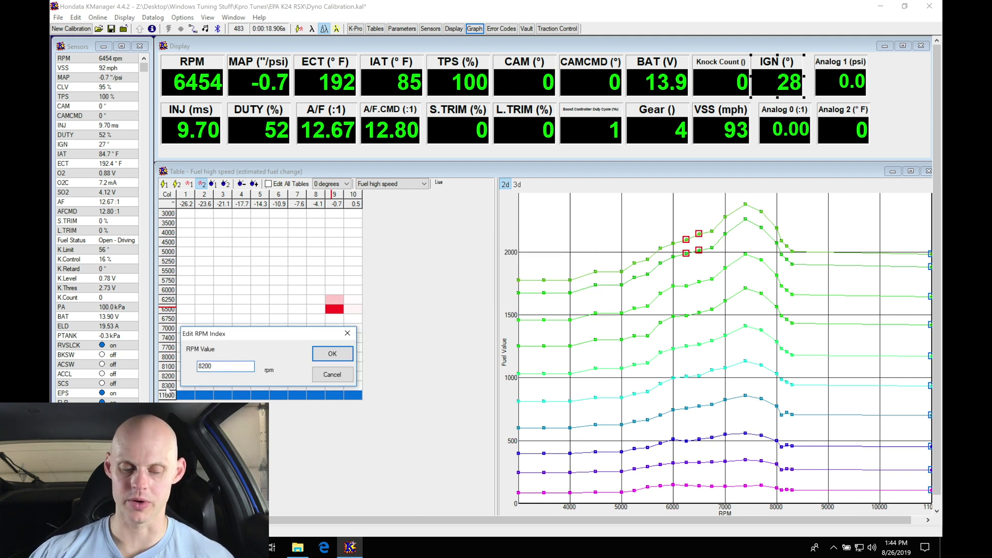
key("BackSpace")
key("BackSpace")
key("BackSpace")
key("BackSpace")
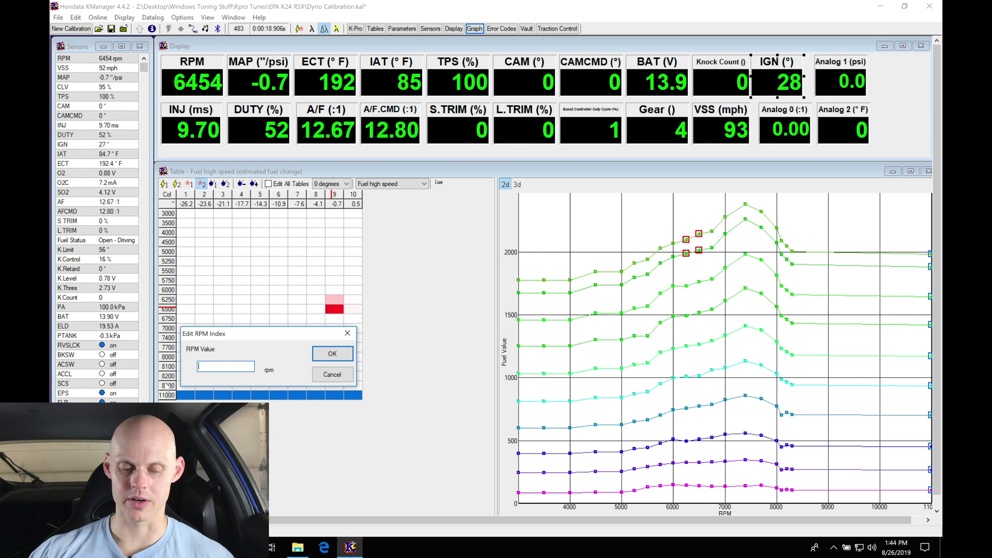
type("8500")
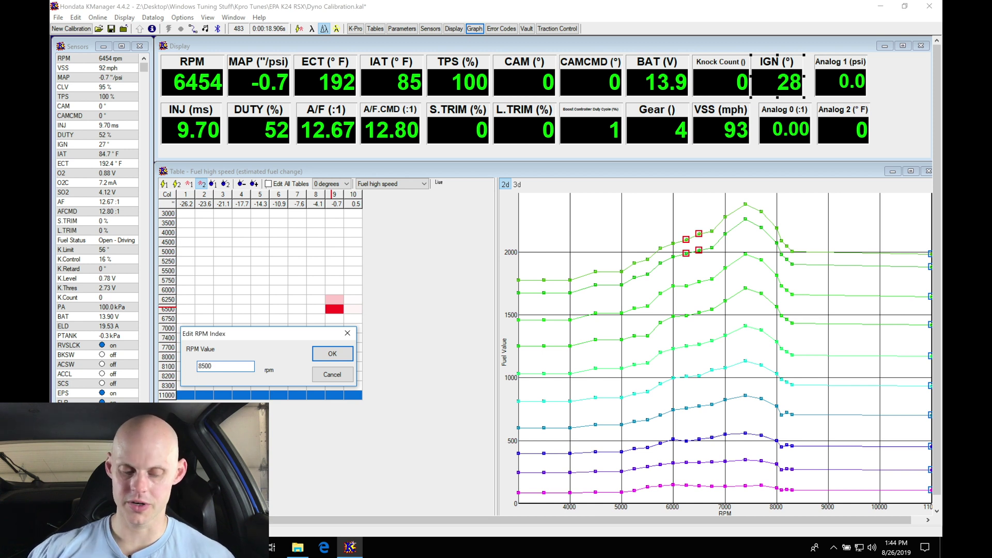
key("Return")
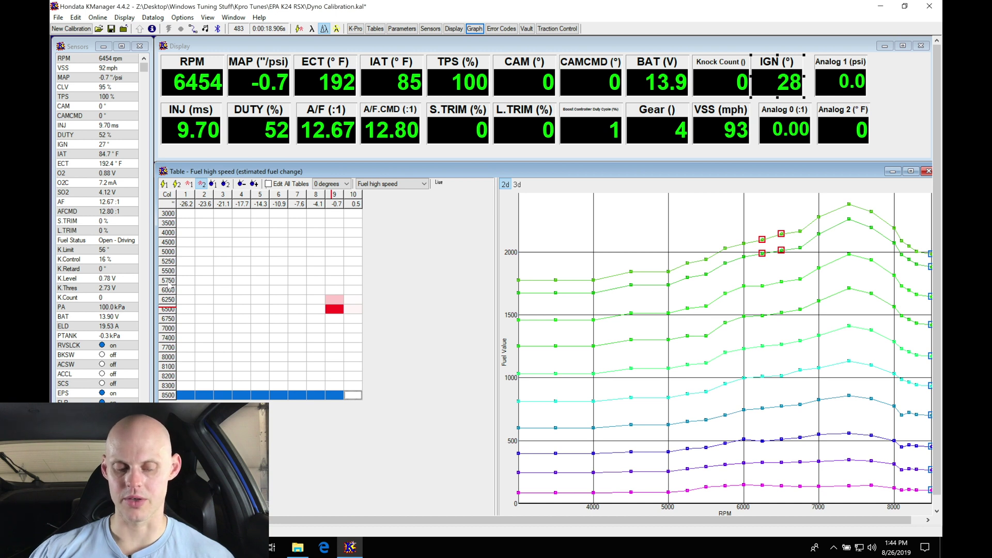
- Begin changing the 8300 rpm breakpoint to 8200, then cancel the edit
double_click(170, 386)
type("8200")
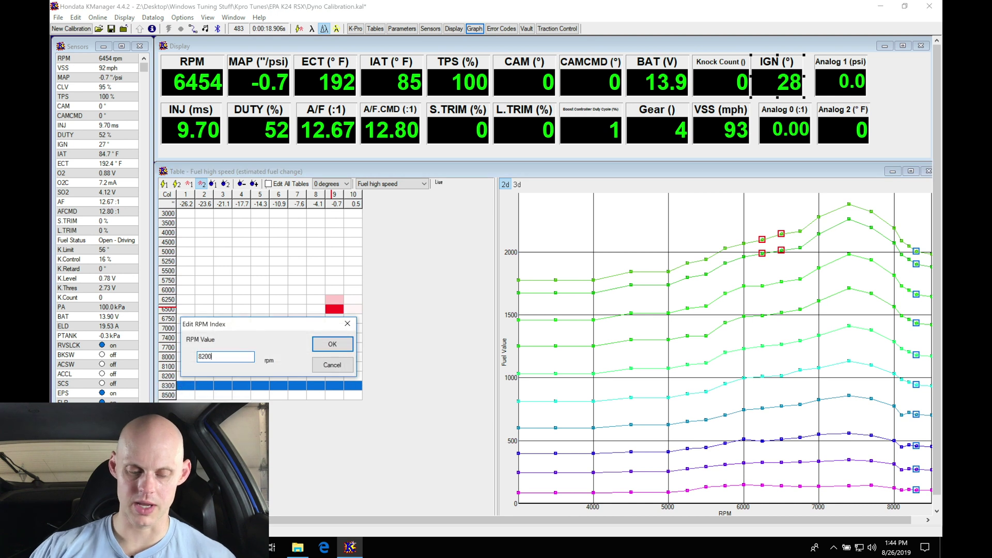
key("Return")
key("Return")
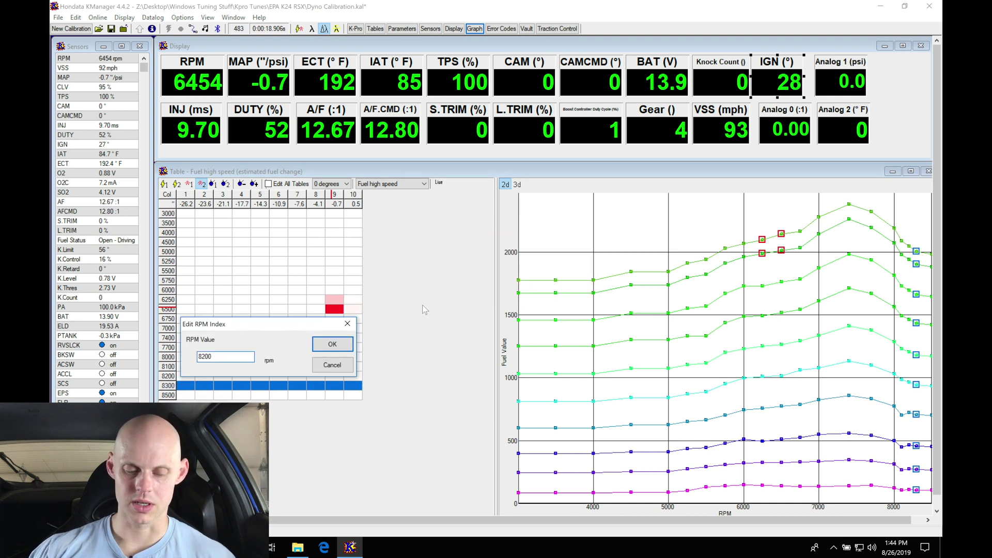
key("Escape")
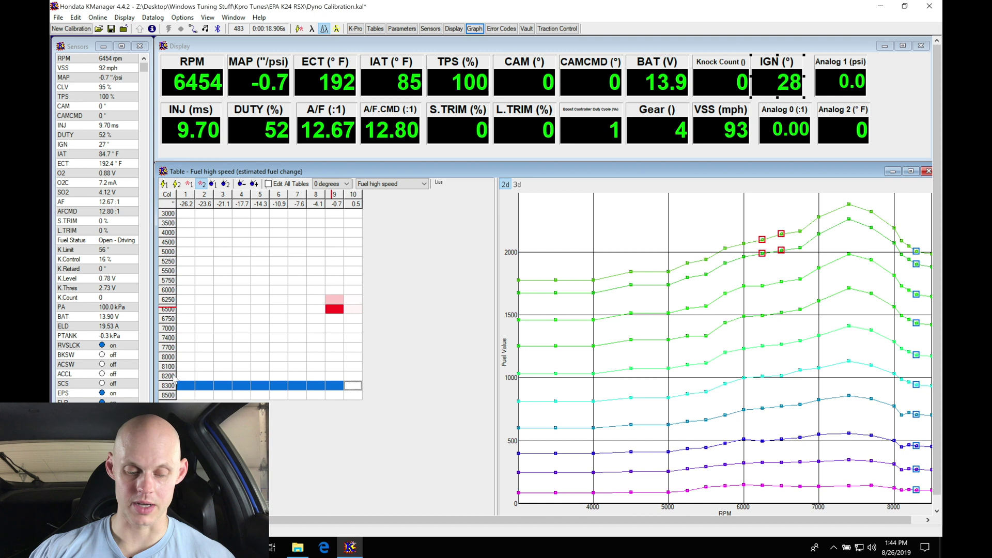
- Reindex the 7400, 7700 and 8000 rpm rows to 7100, 7200 and 7300
right_click(174, 341)
left_click(207, 345)
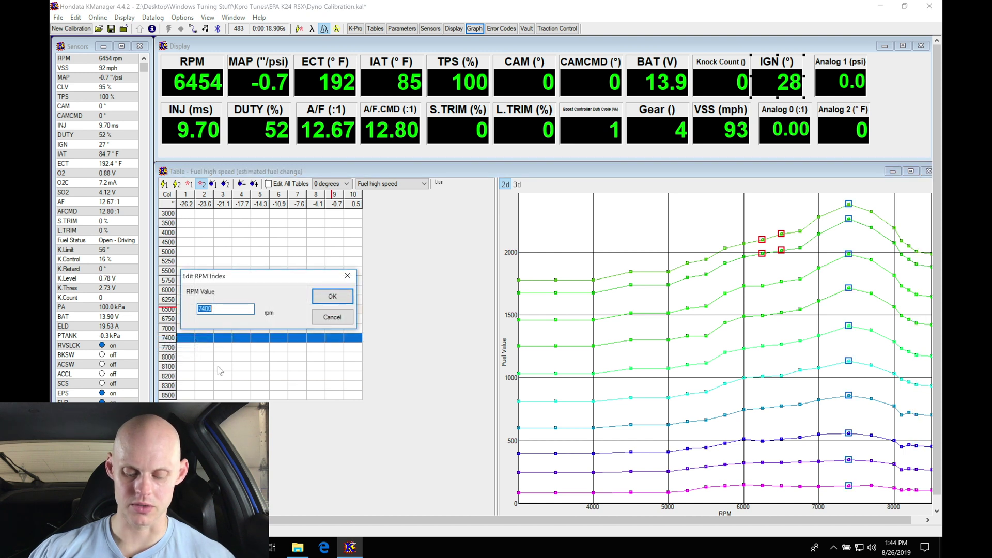
type("7100")
key("Return")
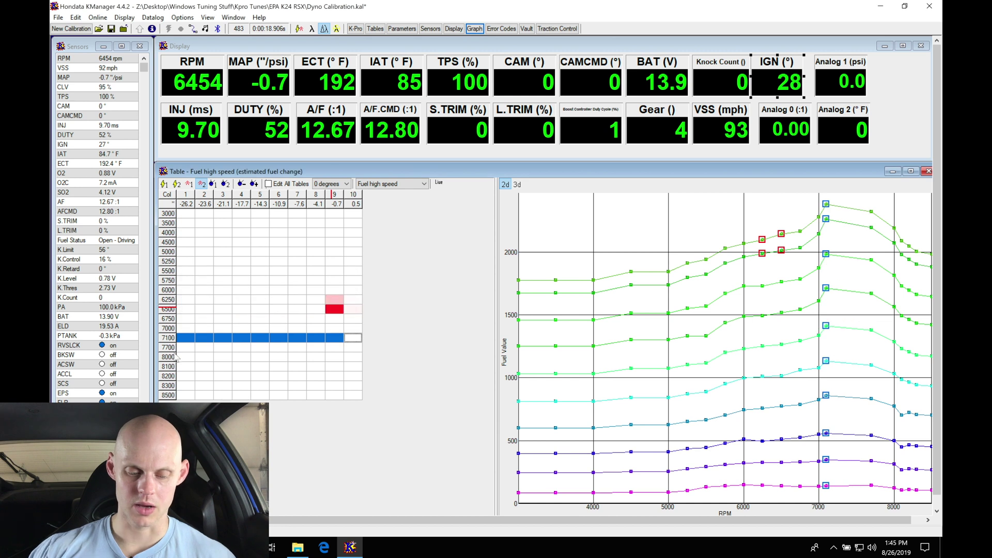
right_click(174, 347)
left_click(207, 351)
type("7200")
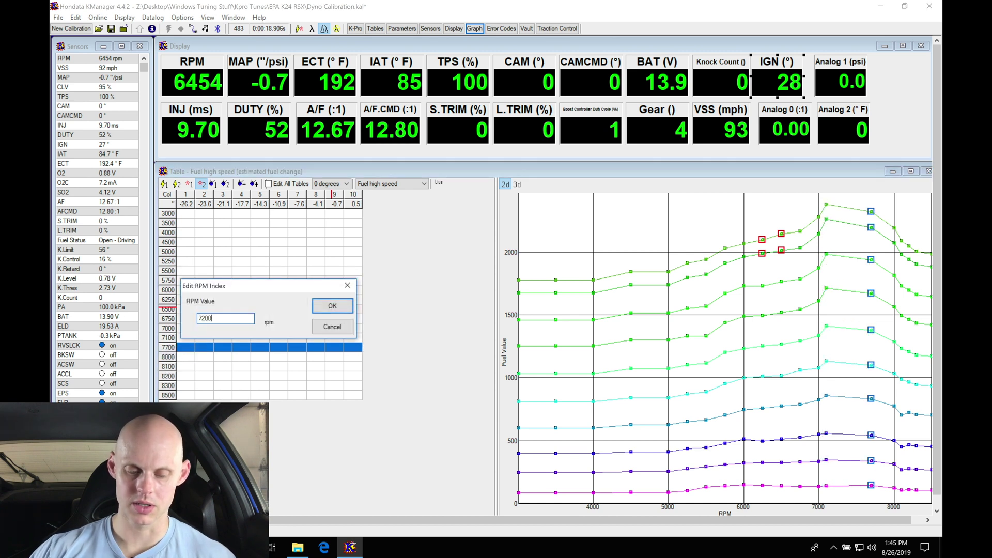
key("Return")
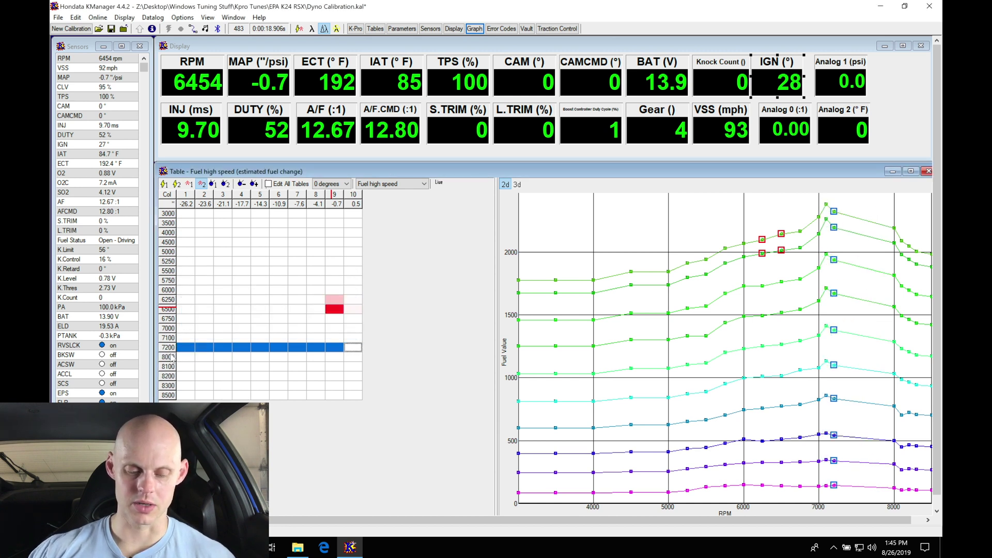
right_click(172, 356)
left_click(205, 360)
type("70")
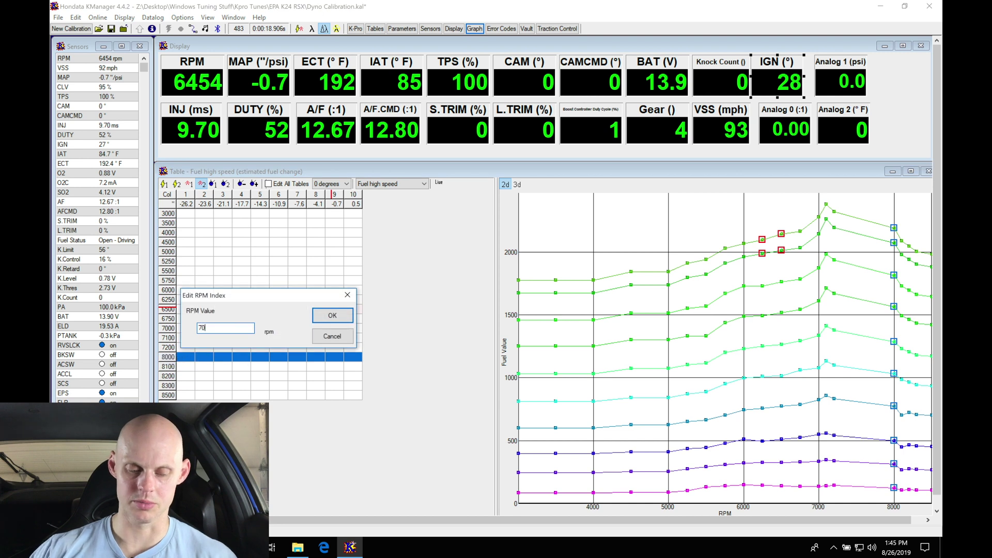
type("00")
key("Return")
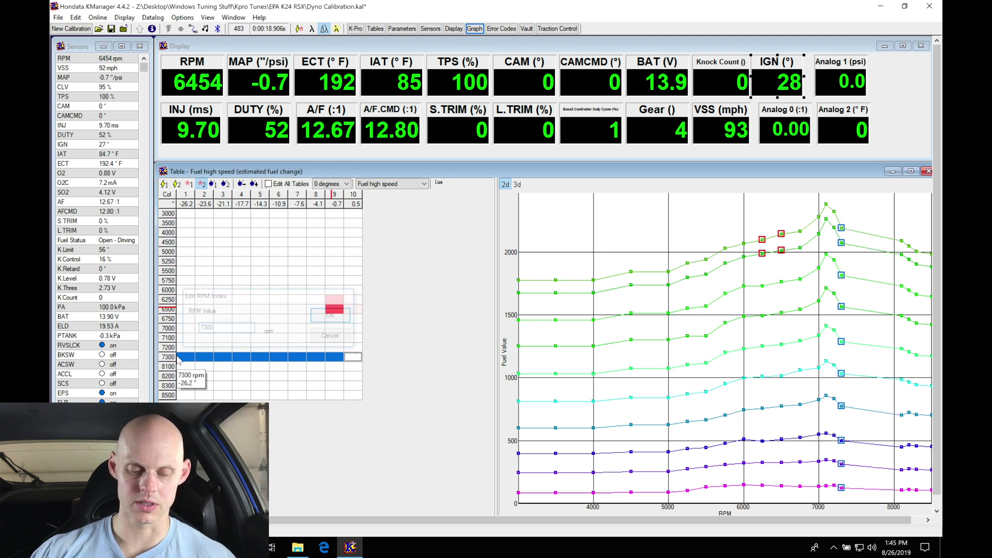
- Reindex the 8100 and 8200 rpm rows to 7400 and 8000
right_click(172, 367)
left_click(190, 371)
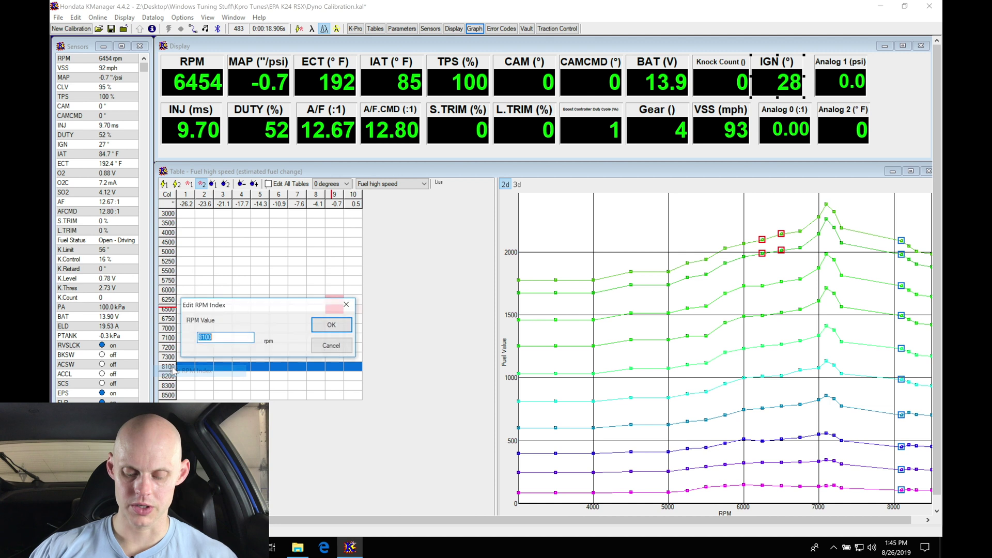
type("7400")
key("Return")
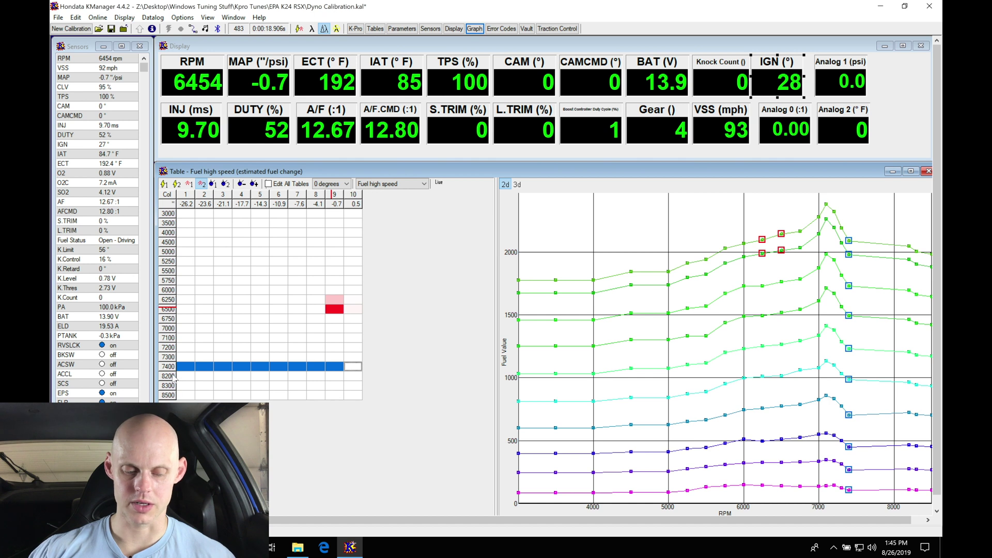
right_click(173, 377)
left_click(190, 381)
type("8000")
key("Return")
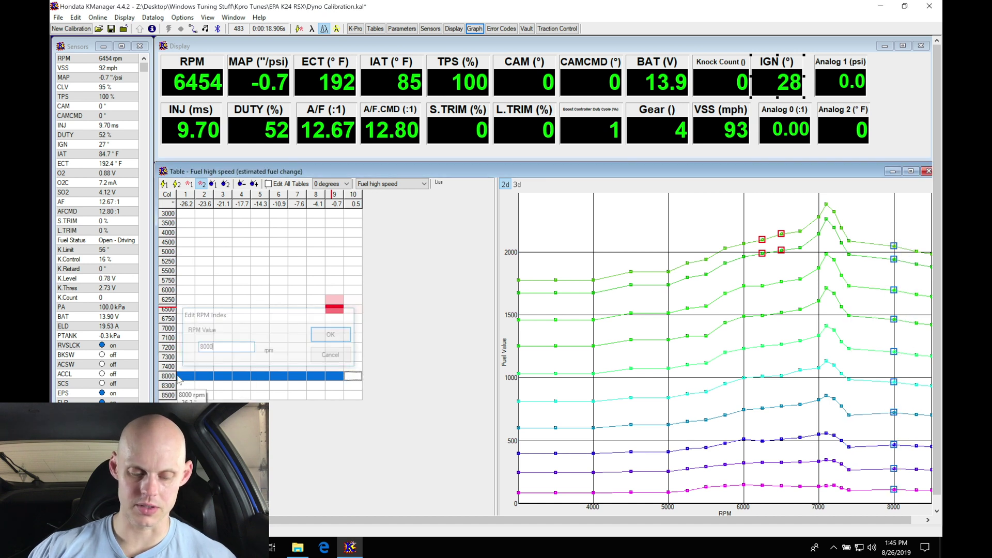
- Set the 8300 rpm row to 8200 and change the 8000 row to 7900
right_click(171, 386)
left_click(190, 391)
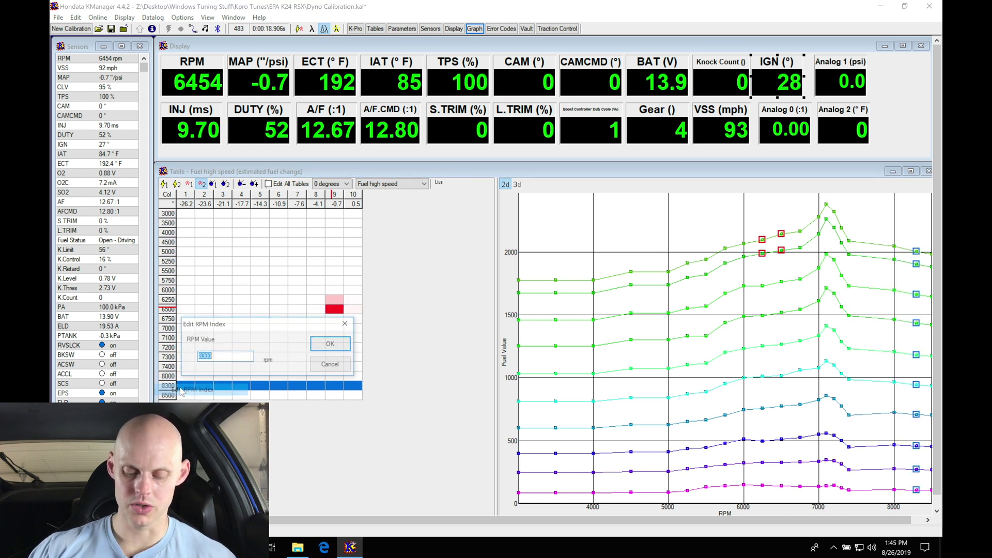
type("8200")
key("Return")
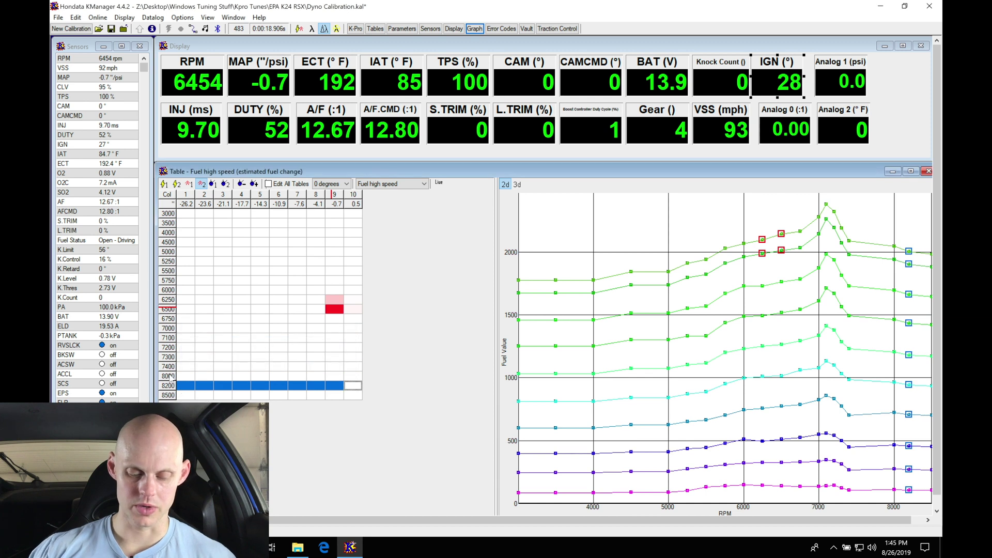
left_click(178, 379)
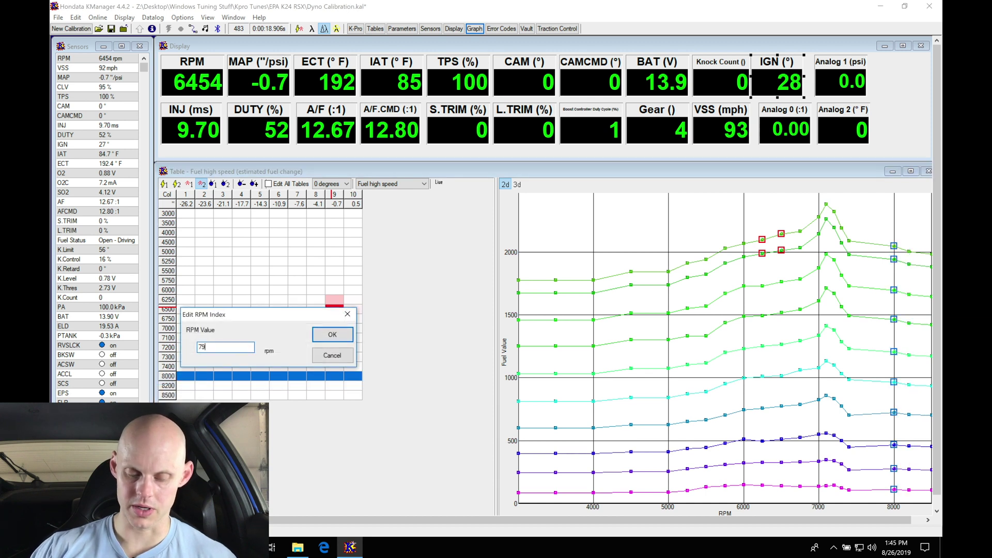
type("7900")
key("Return")
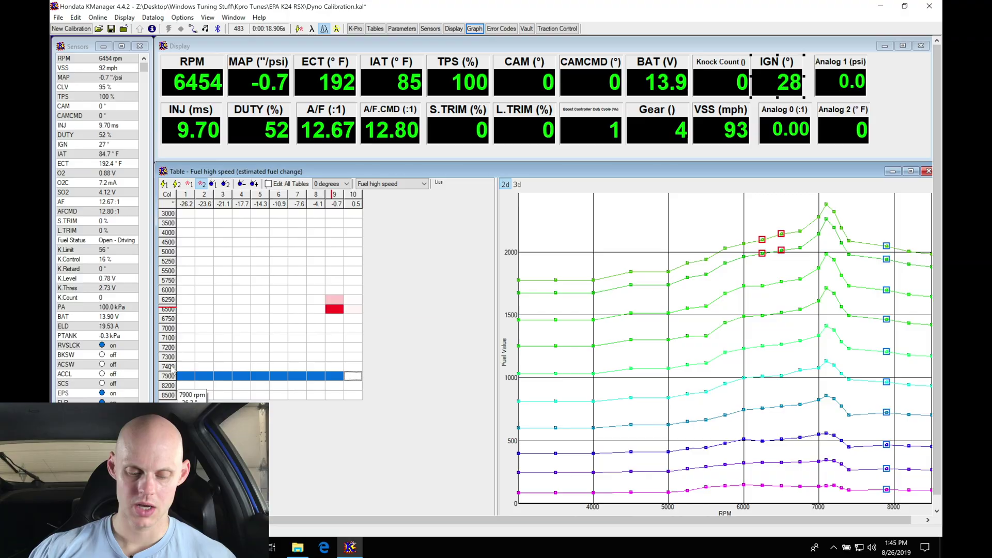